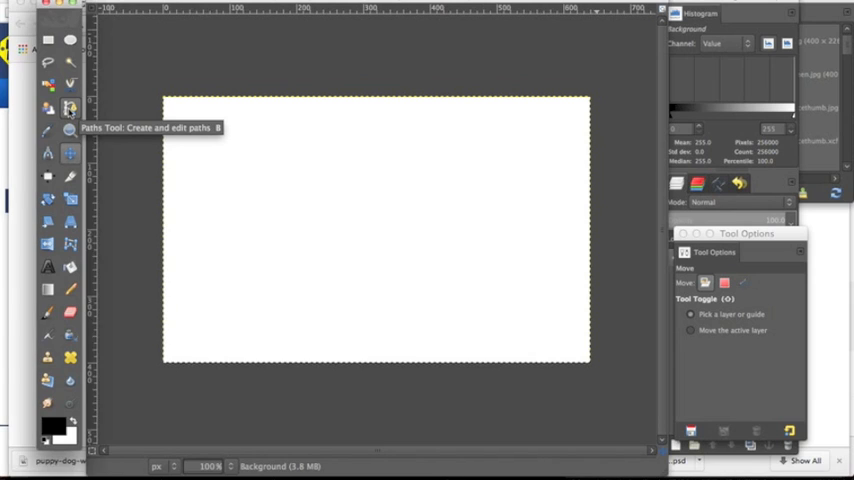
Step: Create a two-anchor Bézier path curving from lower left toward upper right with the Paths tool
{"action": "left_click", "coordinate": [69, 108]}
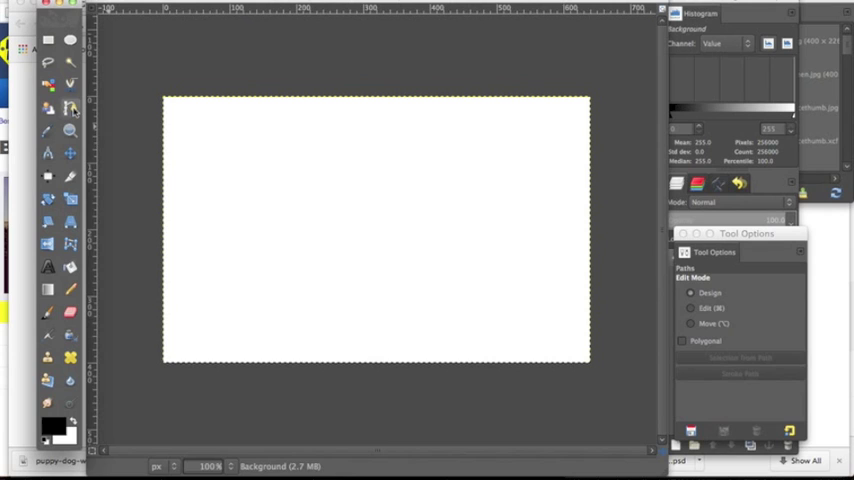
{"action": "left_click", "coordinate": [432, 161]}
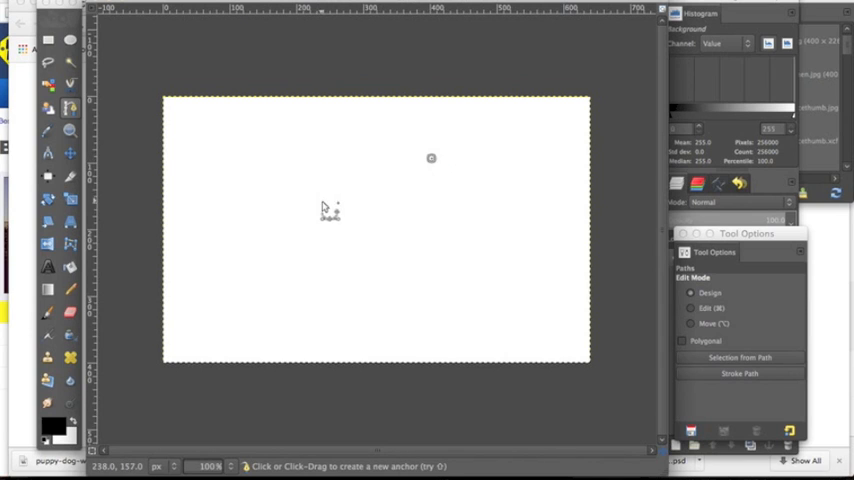
{"action": "mouse_move", "coordinate": [282, 279]}
{"action": "left_mouse_down"}
{"action": "mouse_move", "coordinate": [268, 330]}
{"action": "mouse_move", "coordinate": [232, 386]}
{"action": "left_mouse_up"}
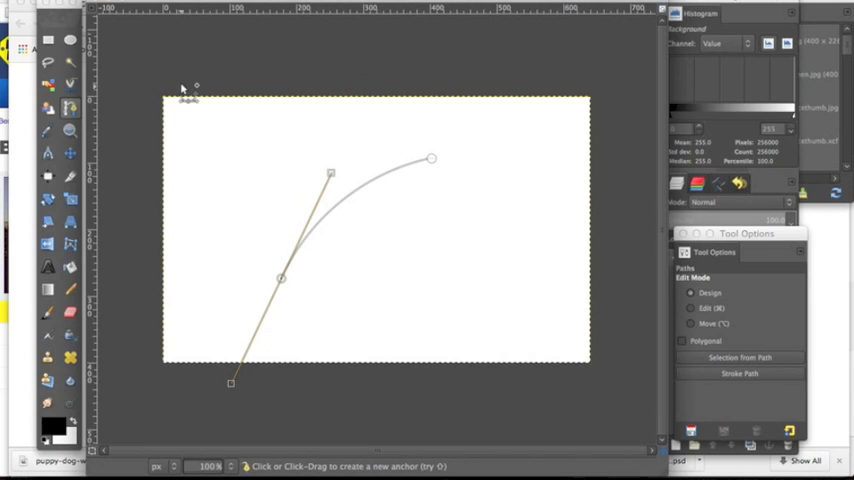
Step: Stroke the path as a solid, antialiased 6 px black line via Edit > Stroke Path
{"action": "left_click", "coordinate": [112, 2]}
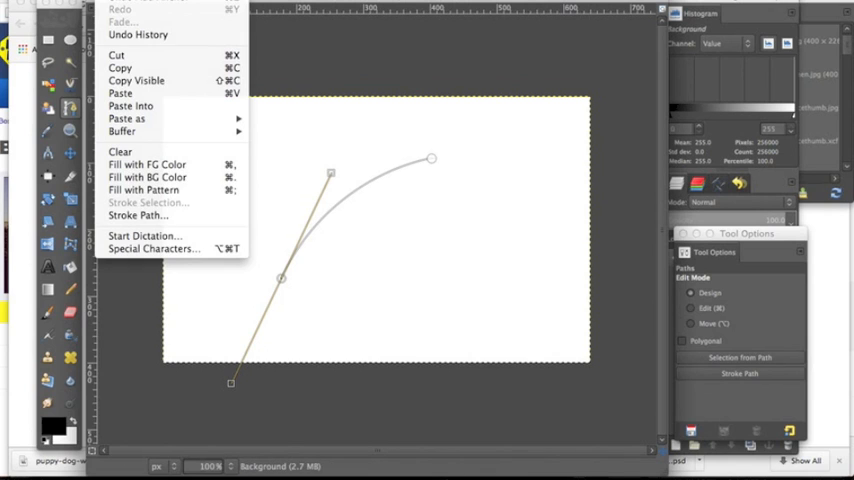
{"action": "left_click", "coordinate": [130, 216]}
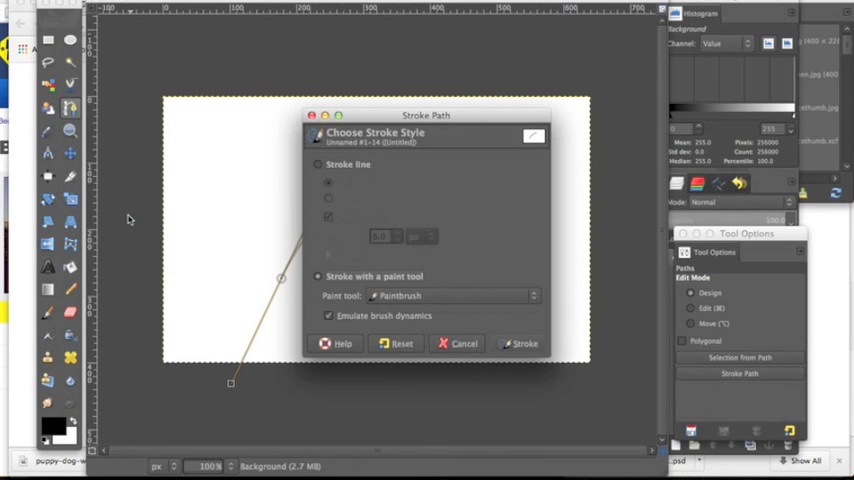
{"action": "left_click", "coordinate": [317, 168]}
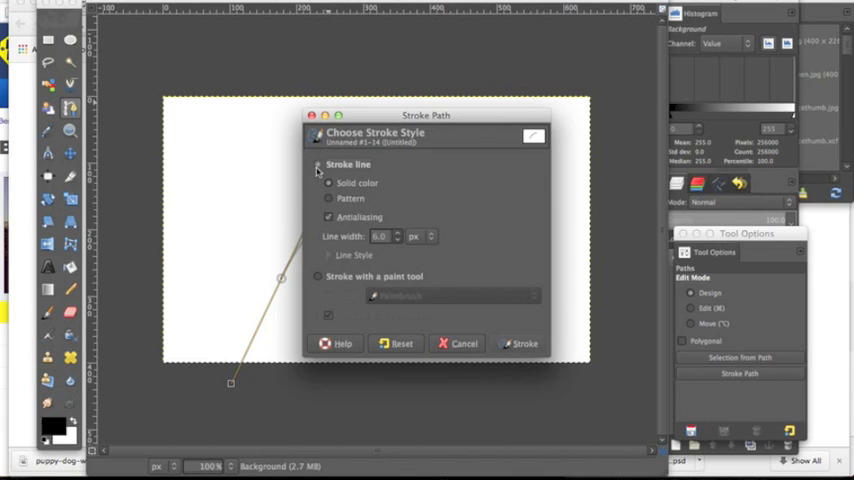
{"action": "left_click", "coordinate": [362, 224]}
{"action": "left_click", "coordinate": [539, 343]}
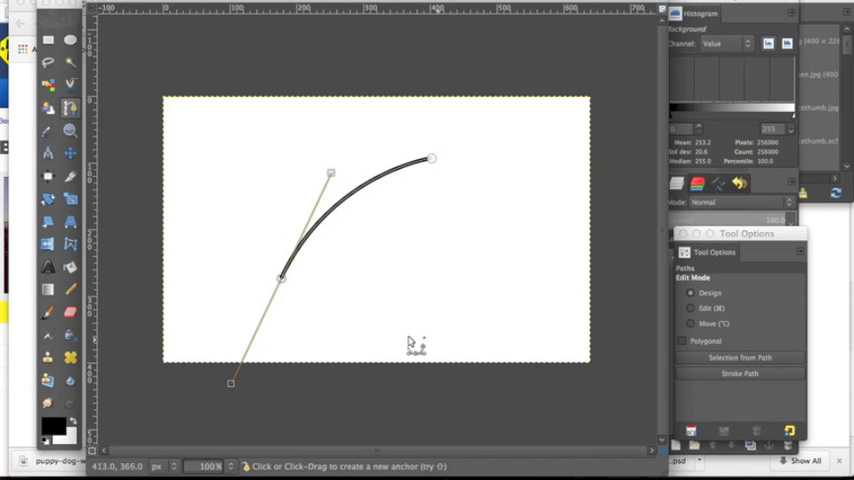
{"action": "left_click", "coordinate": [76, 158]}
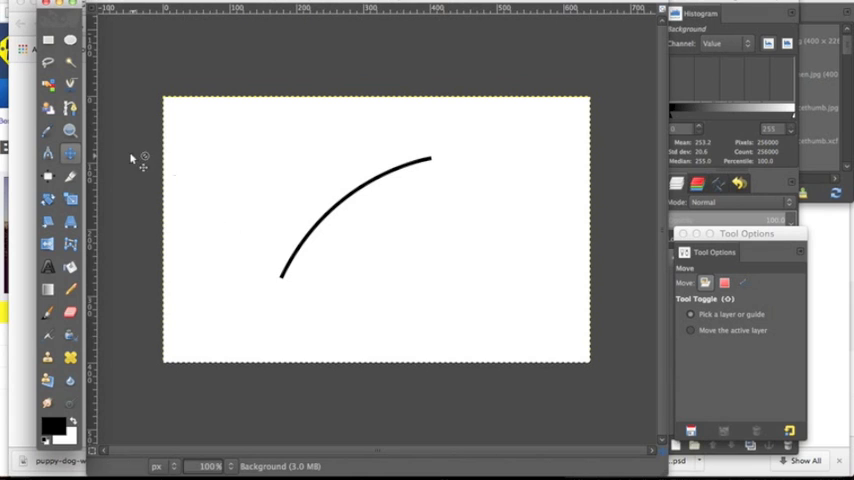
Step: Create a second two-anchor curved path below and right of the black curve
{"action": "left_click", "coordinate": [70, 107]}
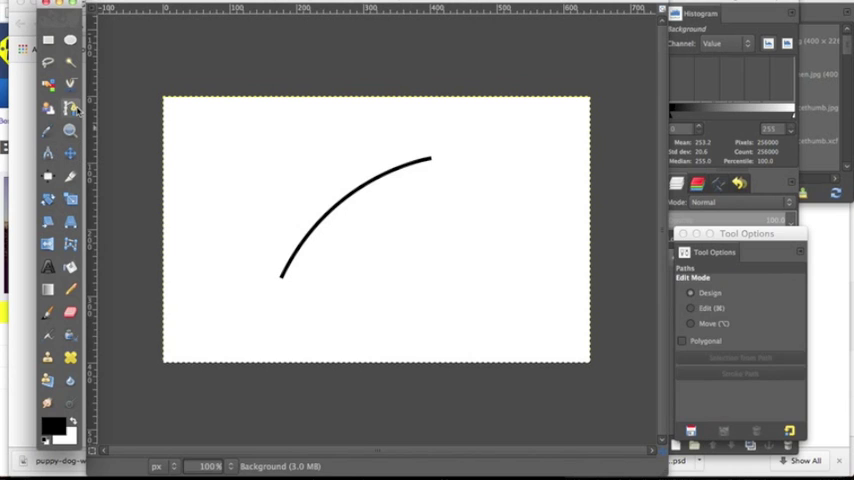
{"action": "left_click", "coordinate": [479, 214]}
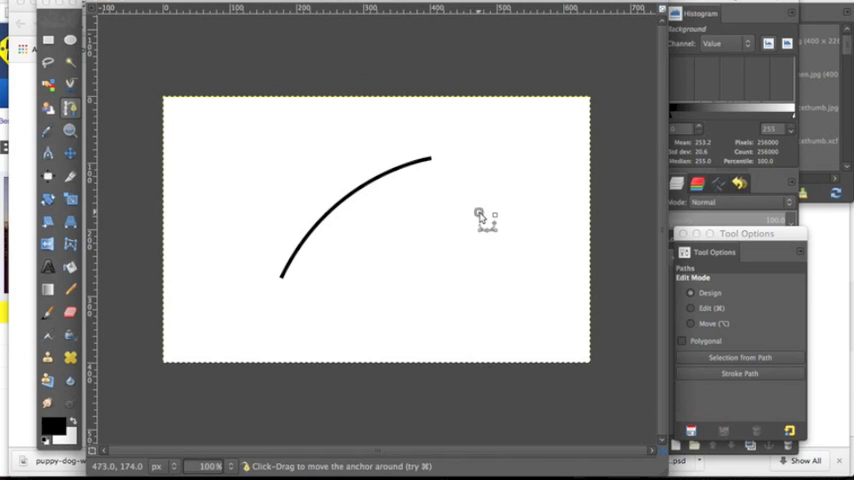
{"action": "mouse_move", "coordinate": [351, 308]}
{"action": "left_mouse_down"}
{"action": "mouse_move", "coordinate": [330, 373]}
{"action": "mouse_move", "coordinate": [308, 384]}
{"action": "left_mouse_up"}
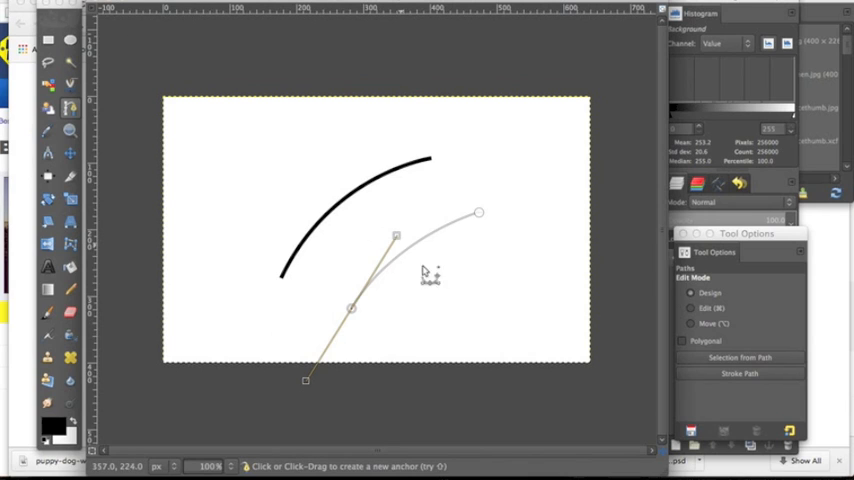
Step: Set Stroke Path to use a paint tool, keeping Paintbrush as the stroking tool
{"action": "left_click", "coordinate": [115, 0]}
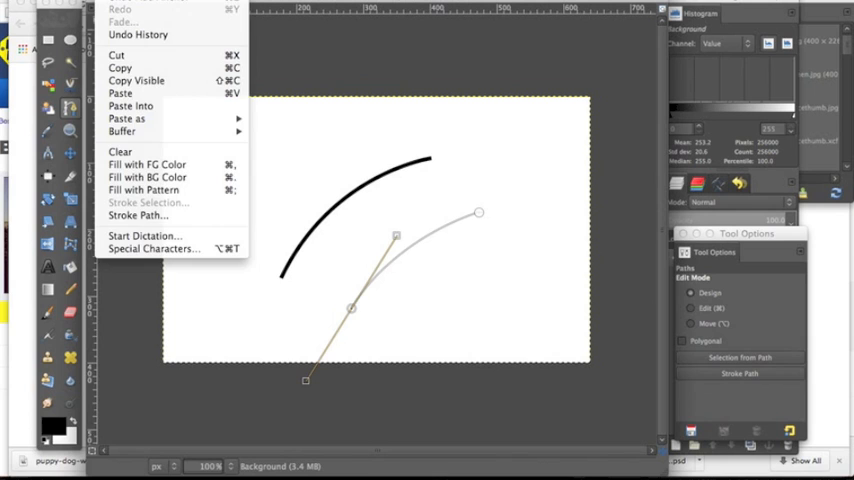
{"action": "left_click", "coordinate": [128, 217]}
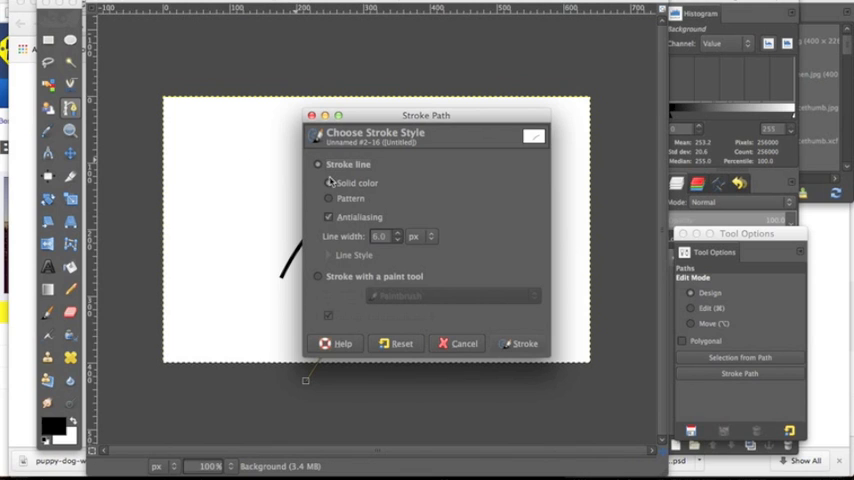
{"action": "left_click", "coordinate": [319, 279]}
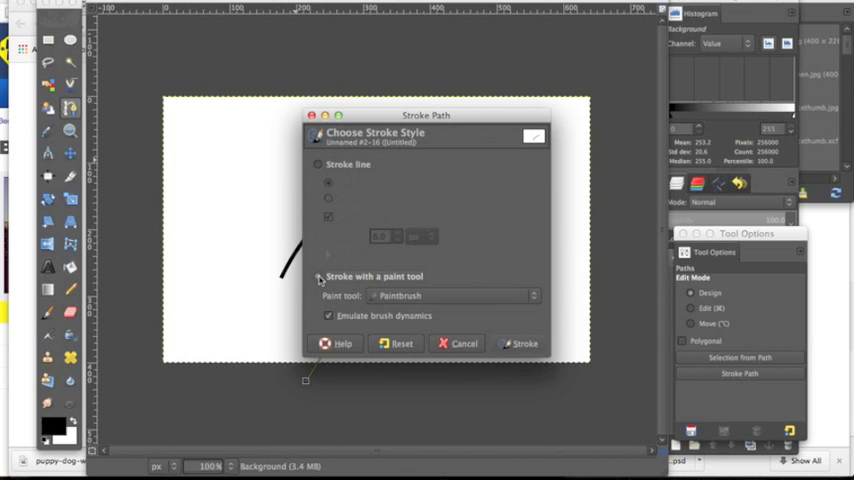
{"action": "left_click", "coordinate": [454, 297]}
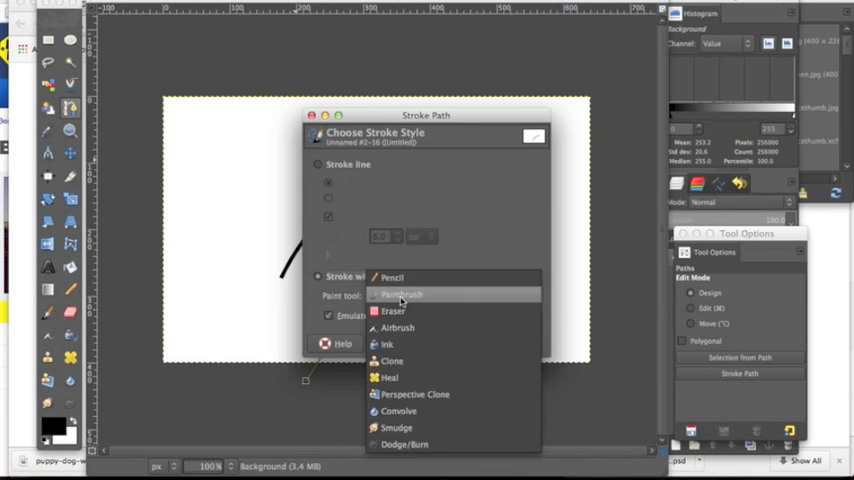
{"action": "left_click", "coordinate": [401, 298]}
{"action": "left_click", "coordinate": [401, 297]}
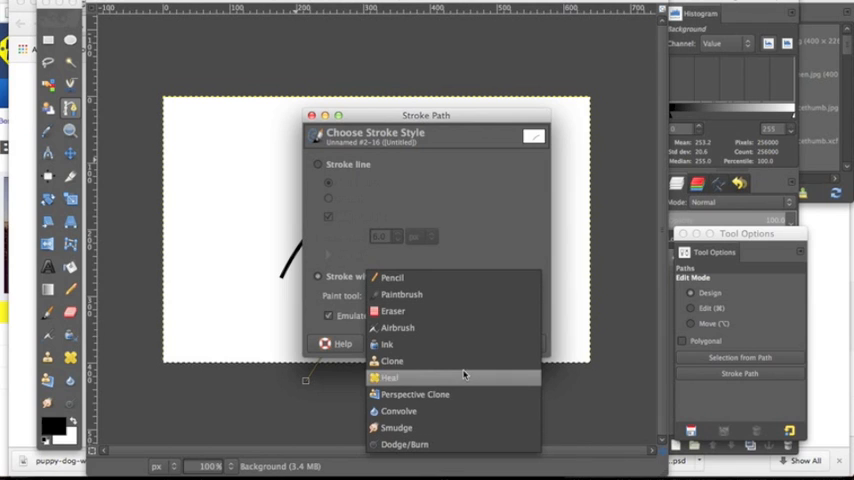
{"action": "left_click", "coordinate": [466, 296]}
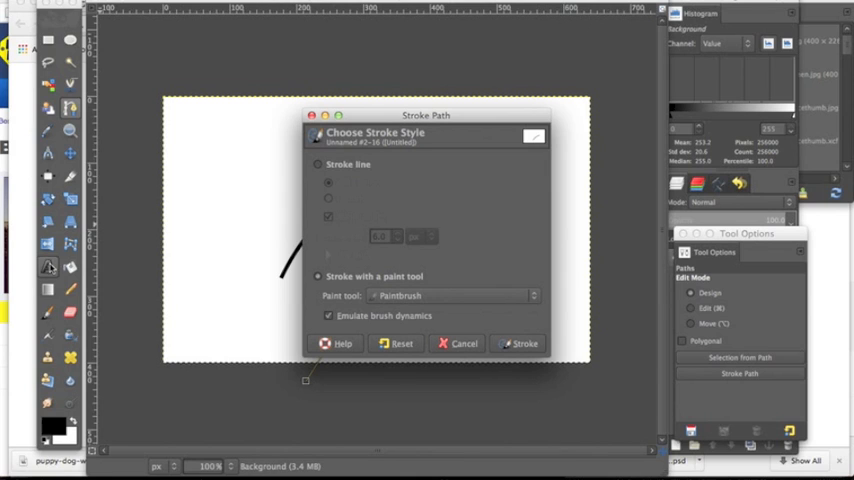
Step: Activate the Paintbrush tool so its brush options are shown
{"action": "left_click", "coordinate": [47, 313]}
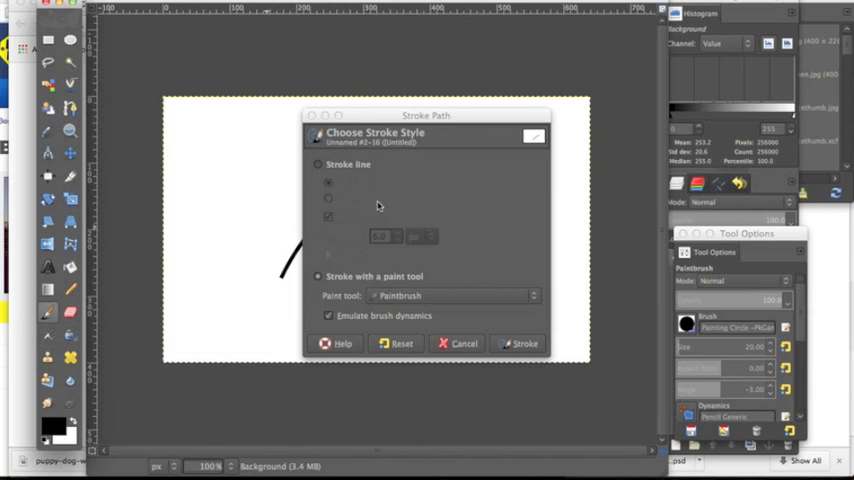
Step: Set brush size to 20 and stroke the second path as a tapered black brush stroke
{"action": "left_click_drag", "start_coordinate": [745, 240], "coordinate": [717, 151]}
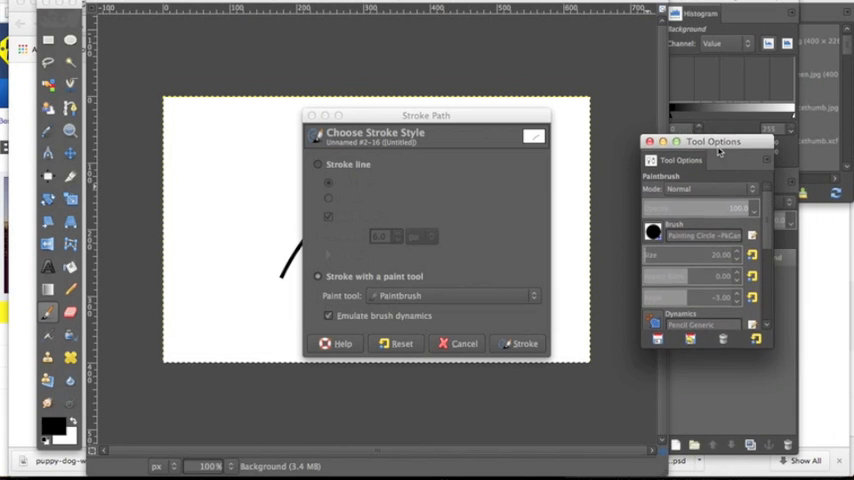
{"action": "left_click_drag", "start_coordinate": [670, 254], "coordinate": [656, 241]}
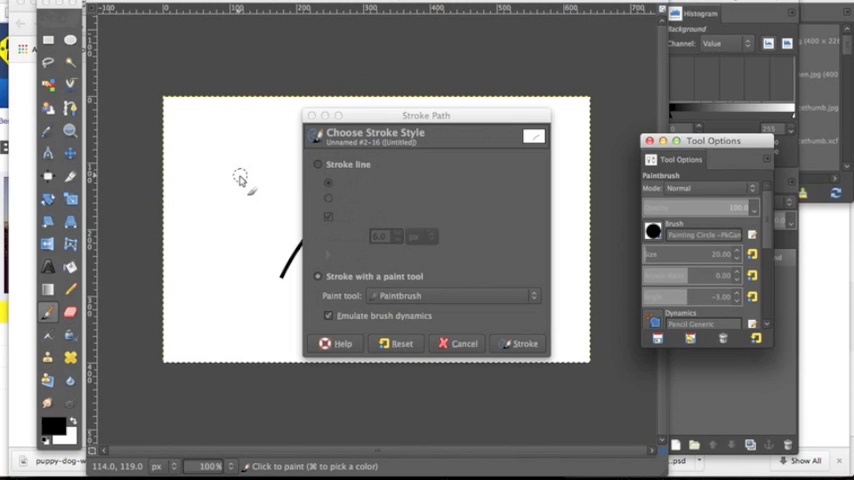
{"action": "left_click", "coordinate": [520, 343]}
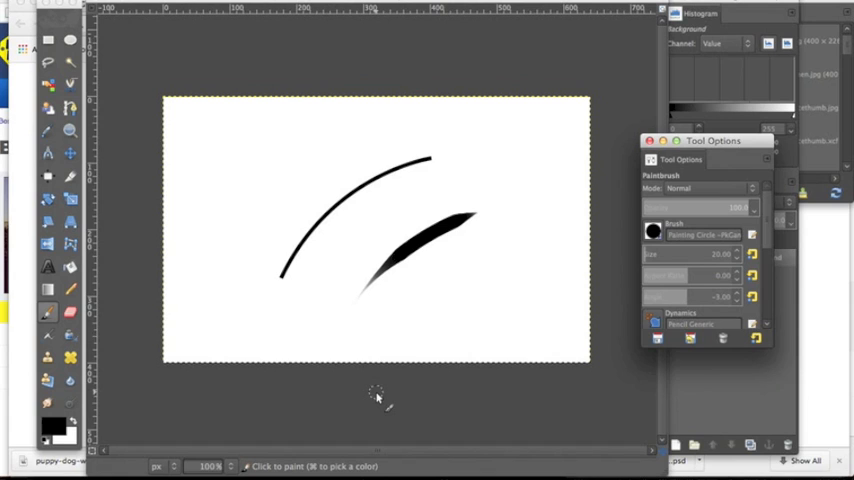
Step: Create a J-shaped path on the left, reshaping its bottom handle into a hook
{"action": "left_click", "coordinate": [70, 108]}
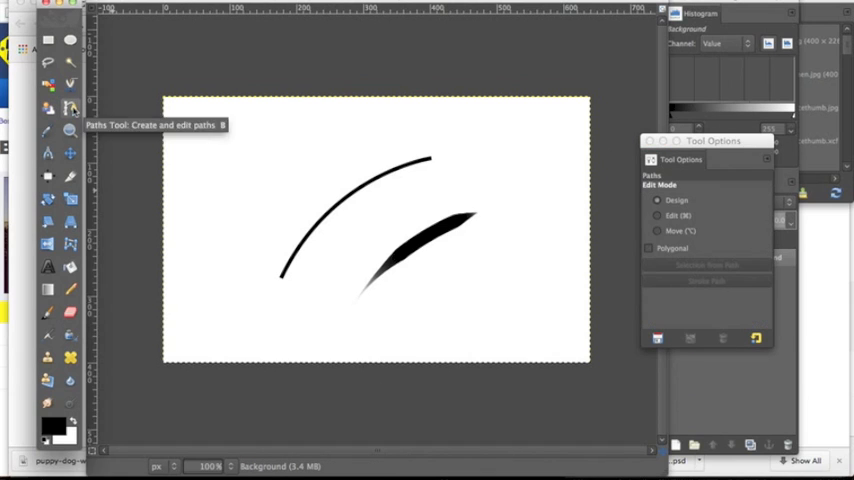
{"action": "left_click", "coordinate": [292, 132]}
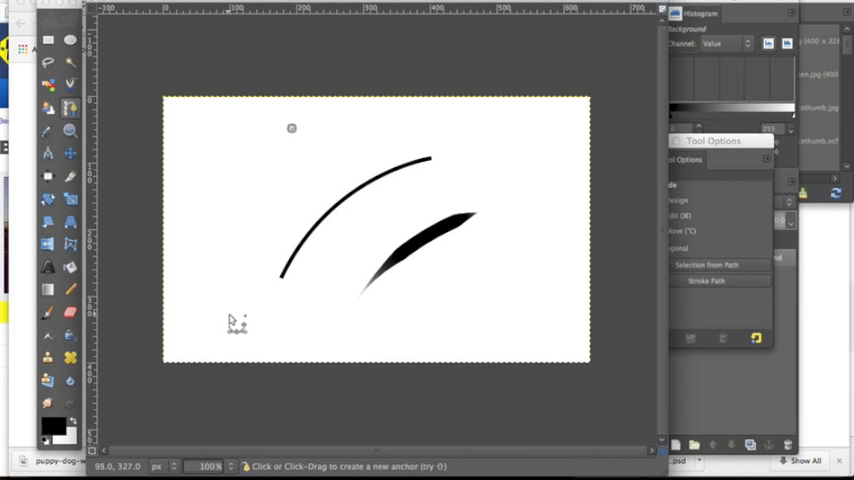
{"action": "left_click_drag", "start_coordinate": [230, 318], "coordinate": [196, 293]}
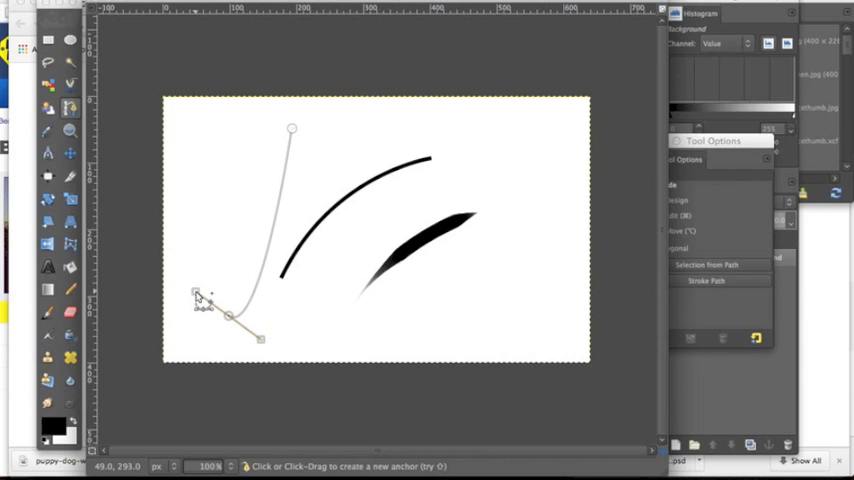
{"action": "left_click_drag", "start_coordinate": [196, 293], "coordinate": [204, 222]}
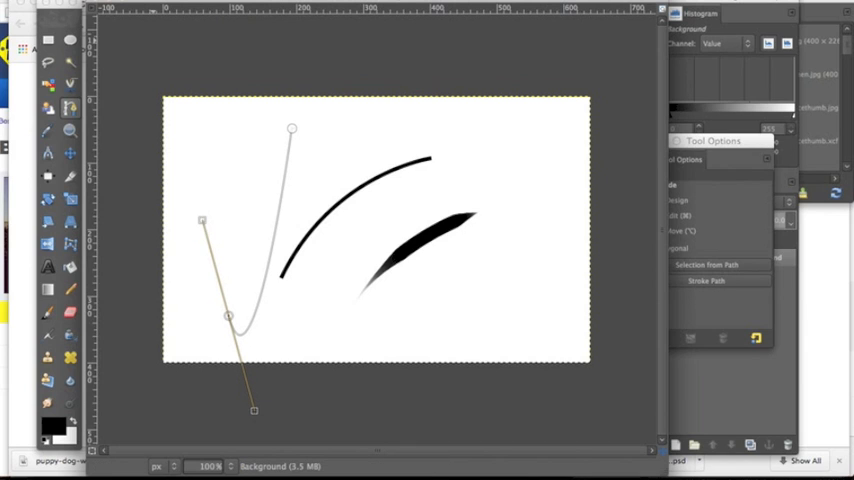
Step: Stroke the J path with the Paintbrush, Emulate brush dynamics off, as a thick even line
{"action": "left_click", "coordinate": [112, 2]}
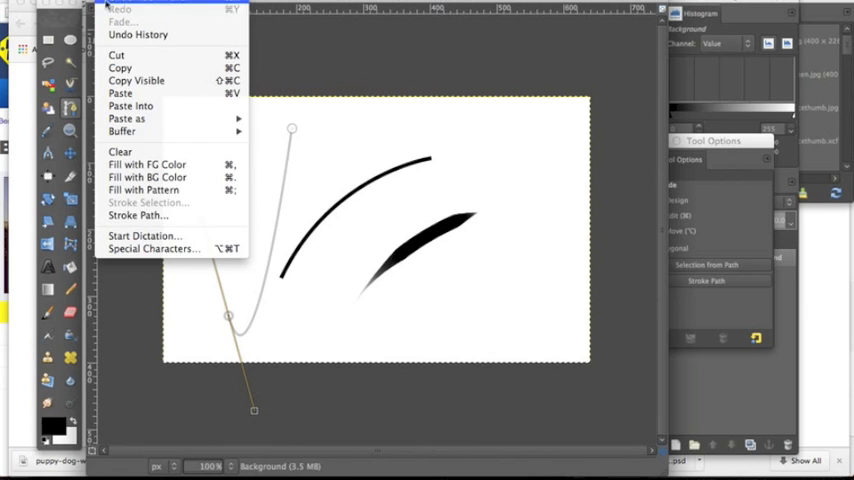
{"action": "left_click", "coordinate": [130, 222]}
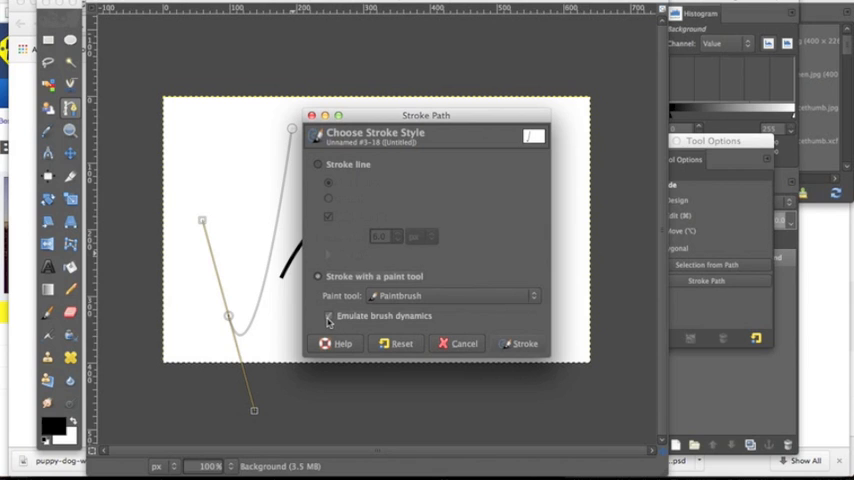
{"action": "left_click", "coordinate": [522, 343]}
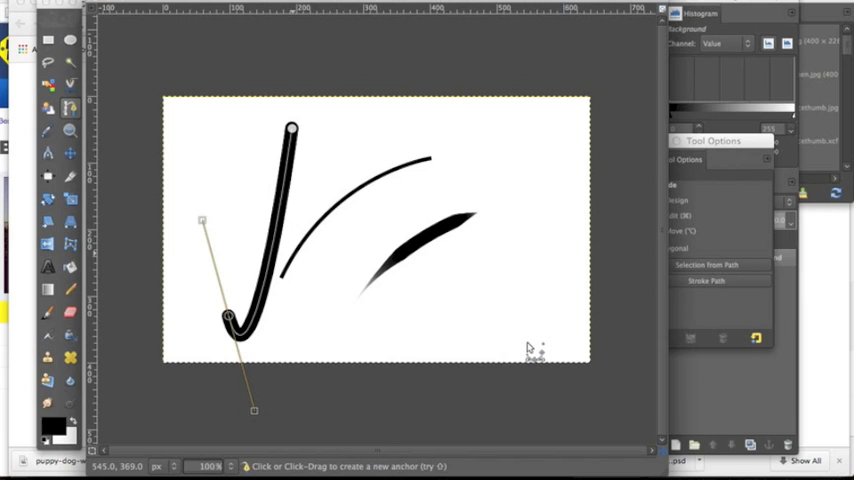
Step: Switch to the Move tool so the path outline is hidden, leaving three black strokes
{"action": "left_click", "coordinate": [145, 1]}
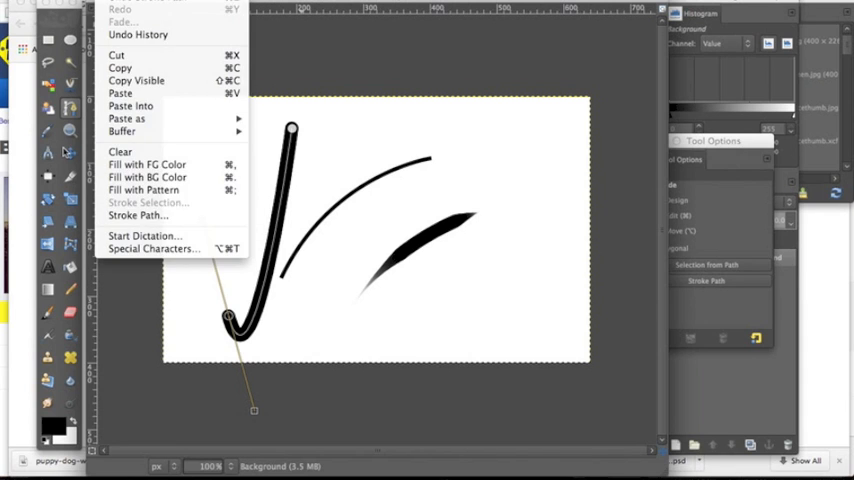
{"action": "left_click", "coordinate": [45, 103]}
{"action": "left_click", "coordinate": [70, 155]}
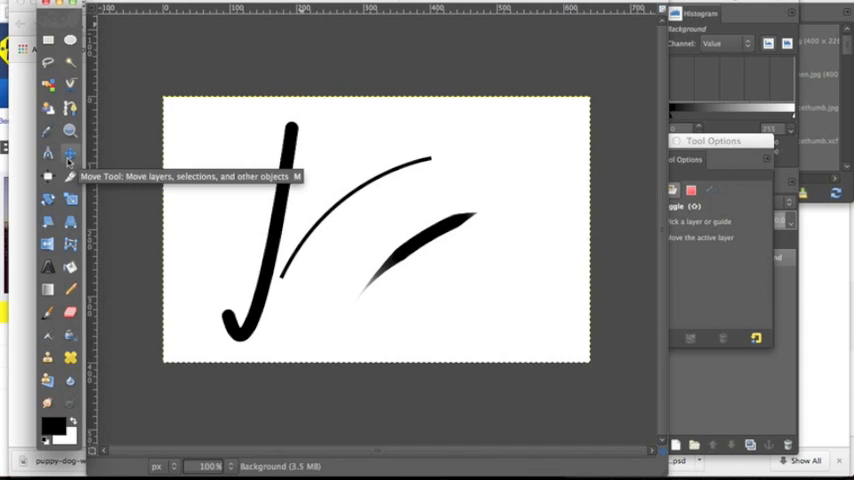